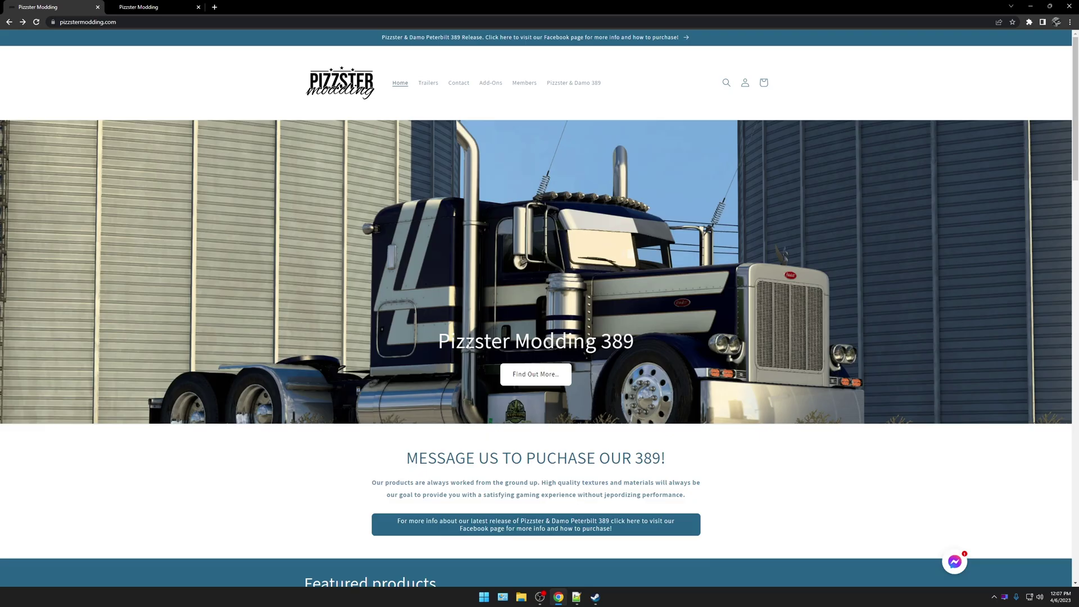
# Select the -nointro launch options line in the Notepad++ notes, and open American Truck Simulator's properties in Steam.
pyautogui.click(575, 597)
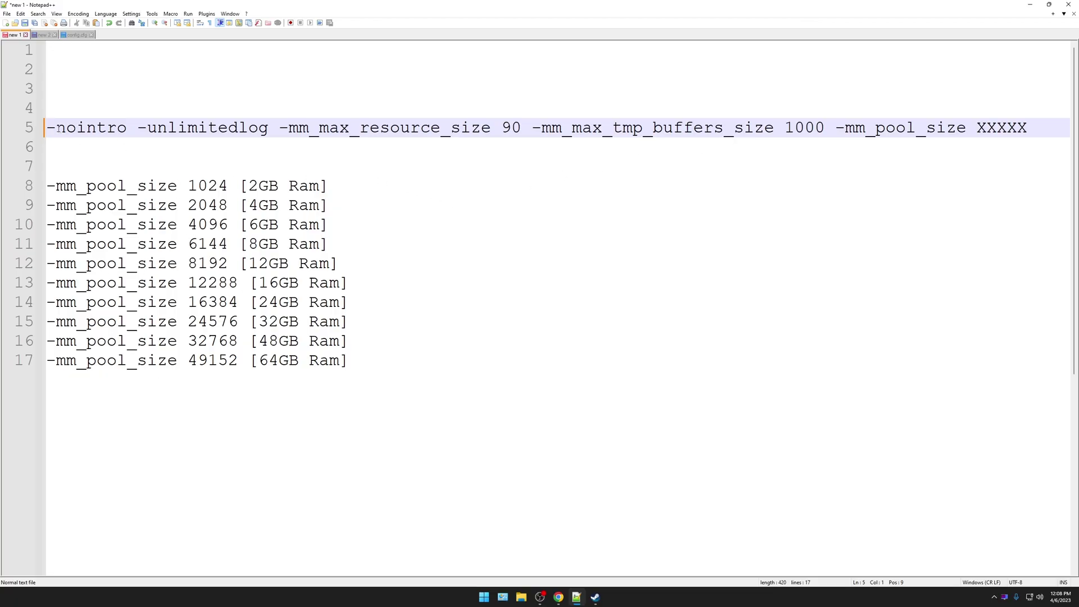
pyautogui.click(44, 132)
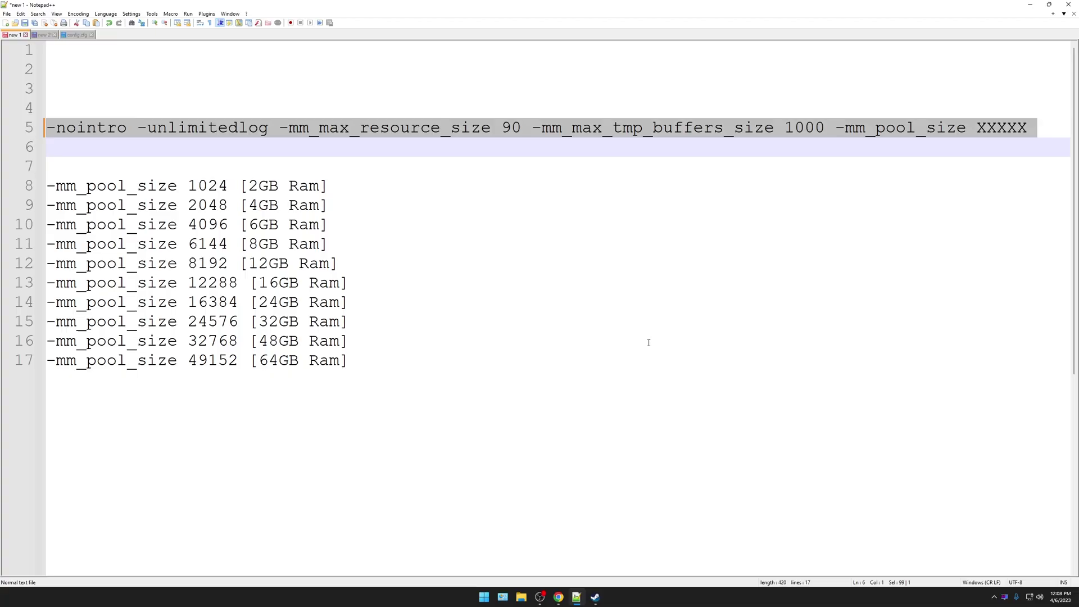
pyautogui.click(595, 597)
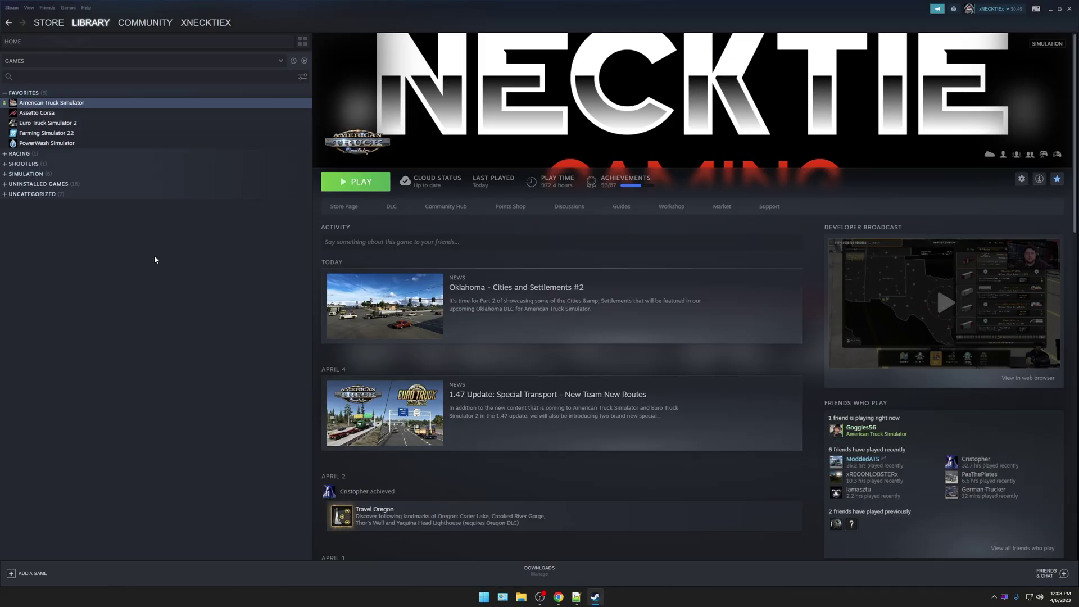
pyautogui.rightClick(47, 105)
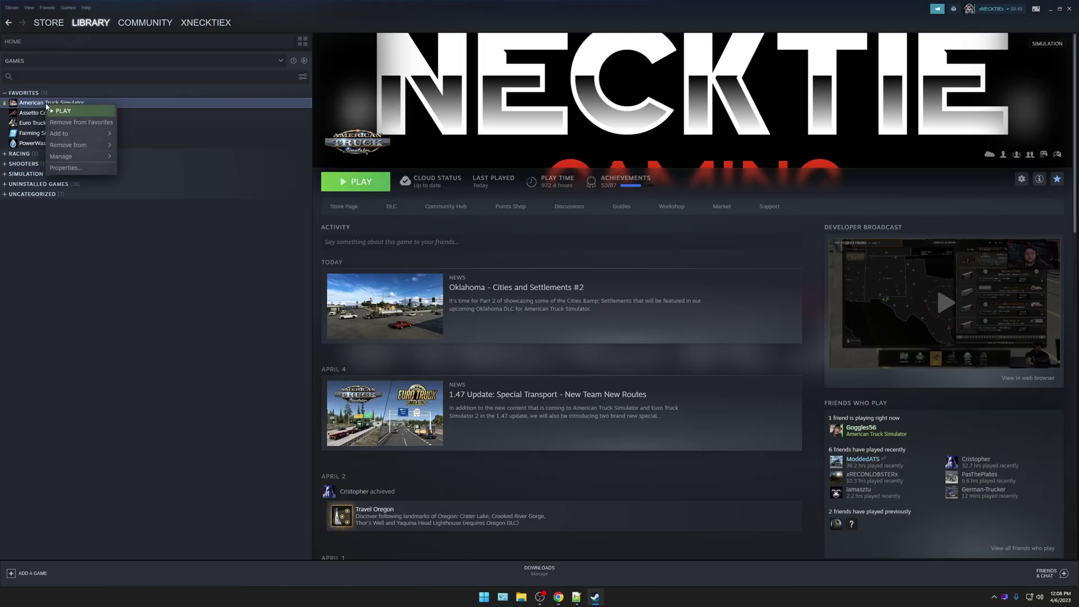
pyautogui.click(95, 173)
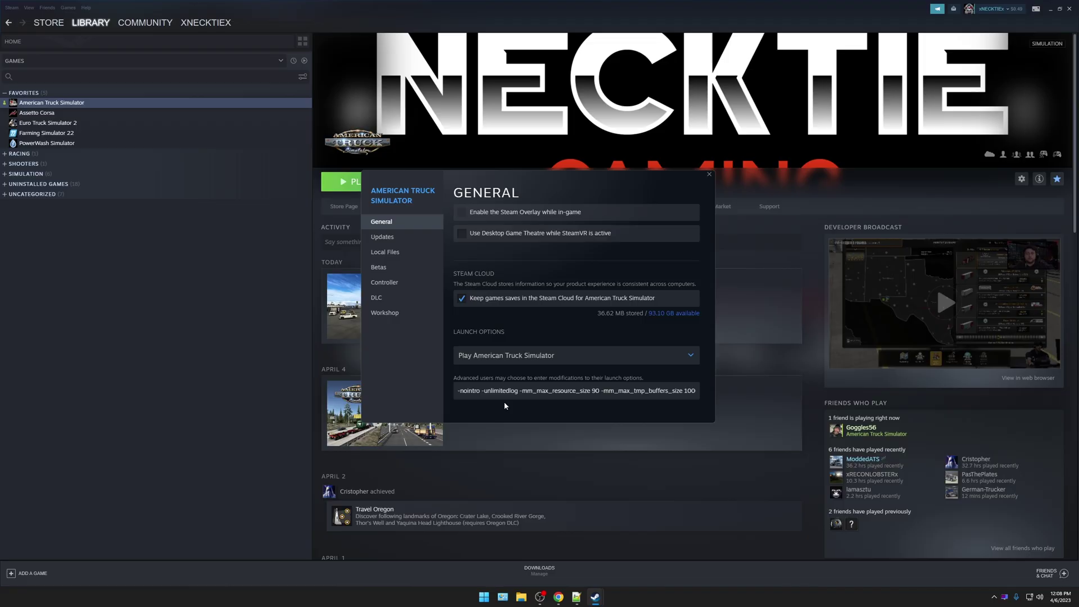
# Return to the Notepad++ notes, and open System and Security in the Control Panel to look up the installed RAM.
pyautogui.click(576, 597)
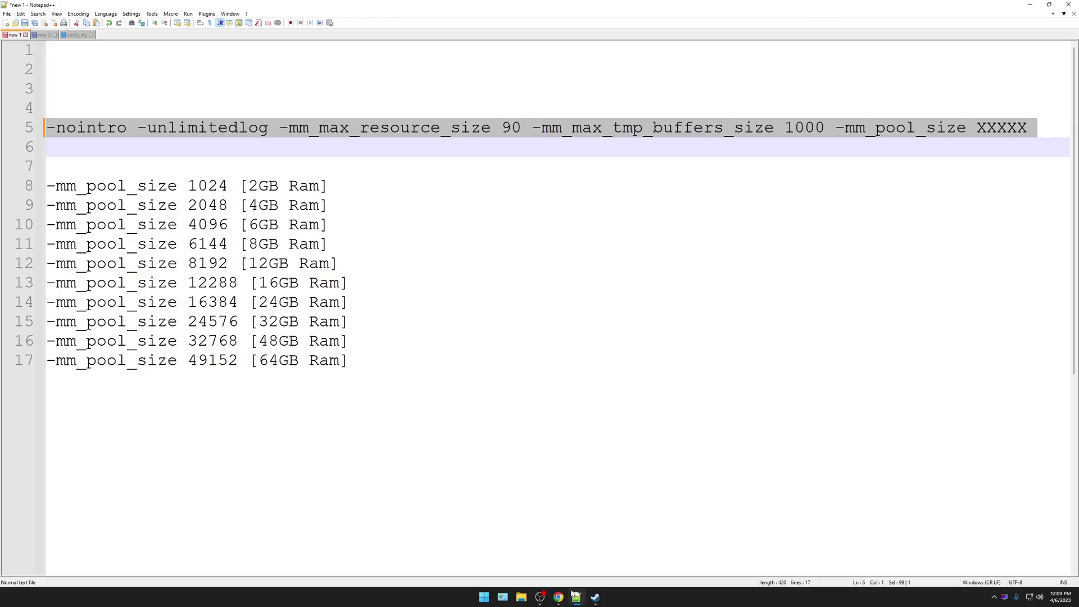
pyautogui.click(503, 598)
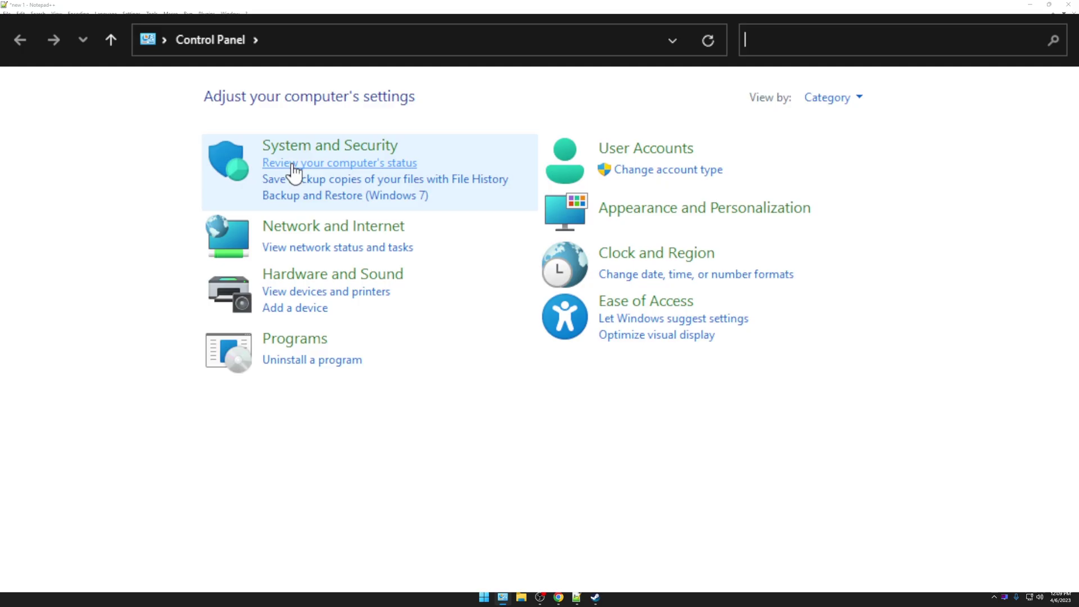
pyautogui.click(295, 149)
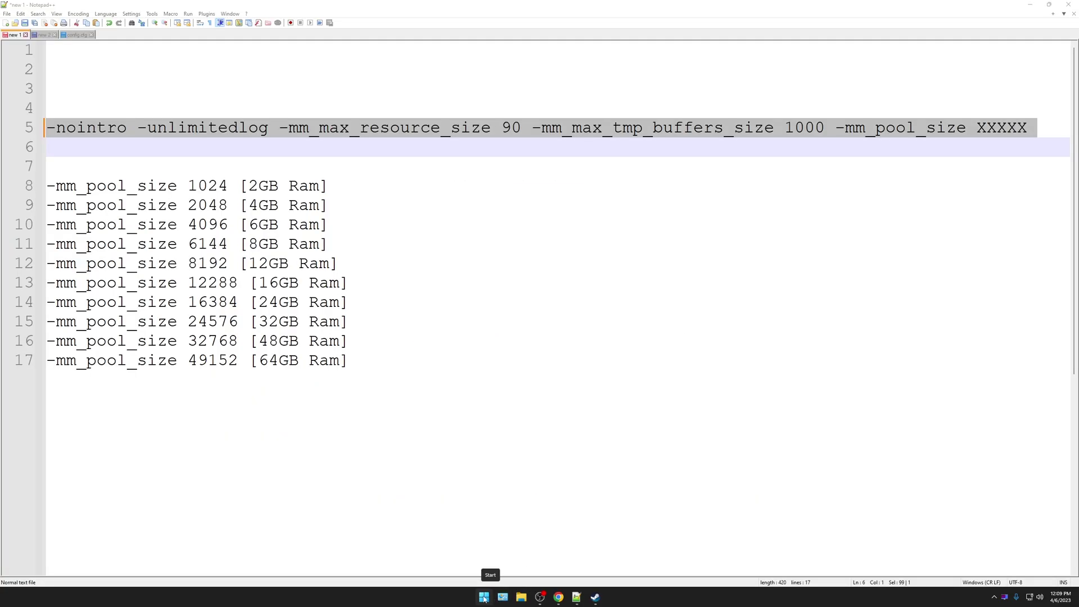
# Check the computer's total memory in Task Manager's performance view, then close Task Manager.
pyautogui.click(484, 596)
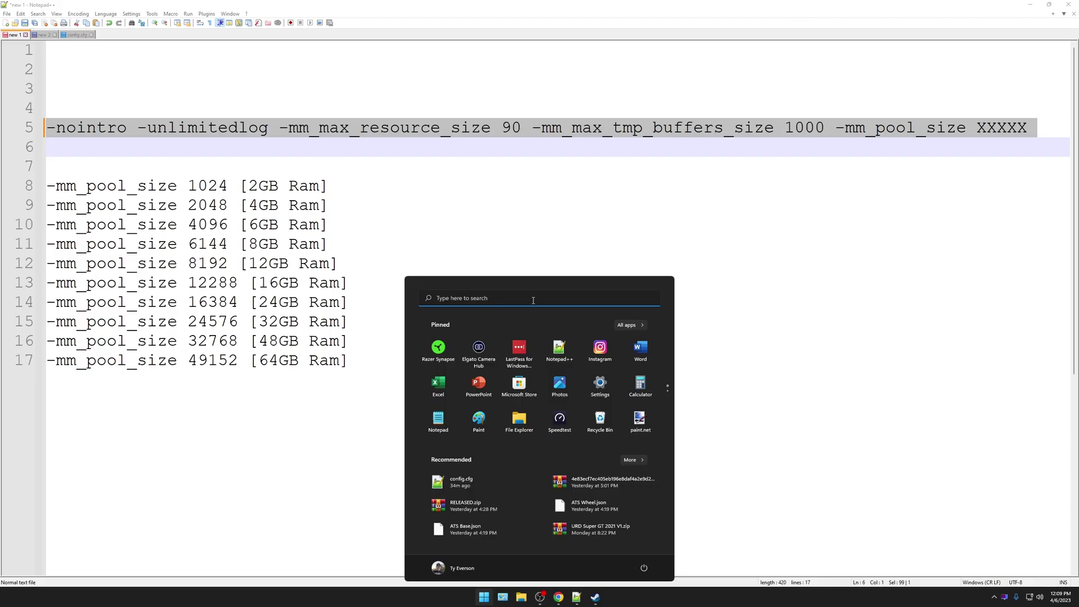
pyautogui.click(511, 299)
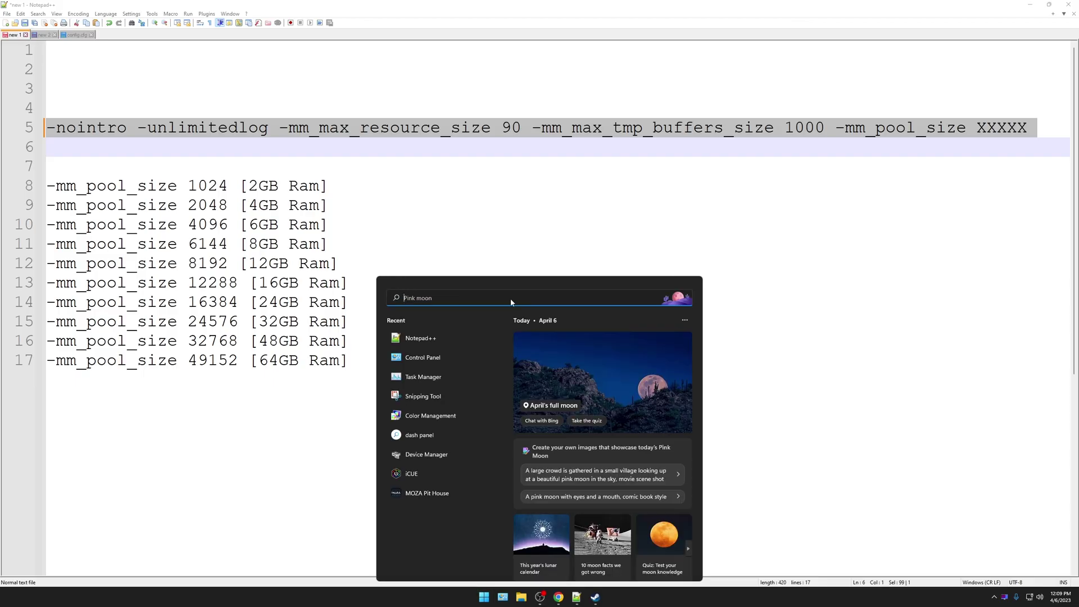
pyautogui.click(429, 378)
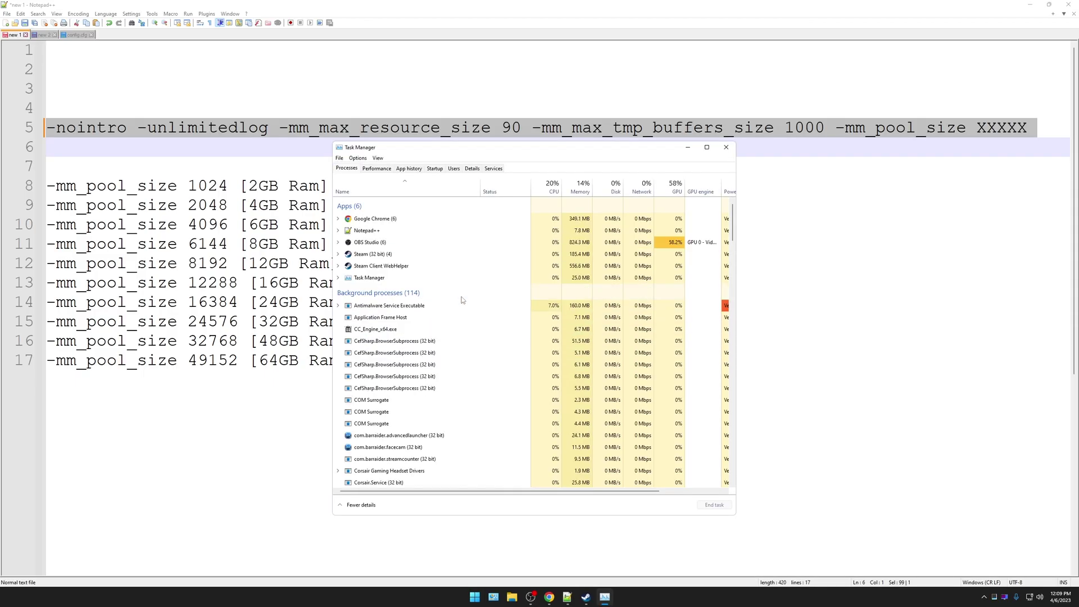
pyautogui.click(376, 169)
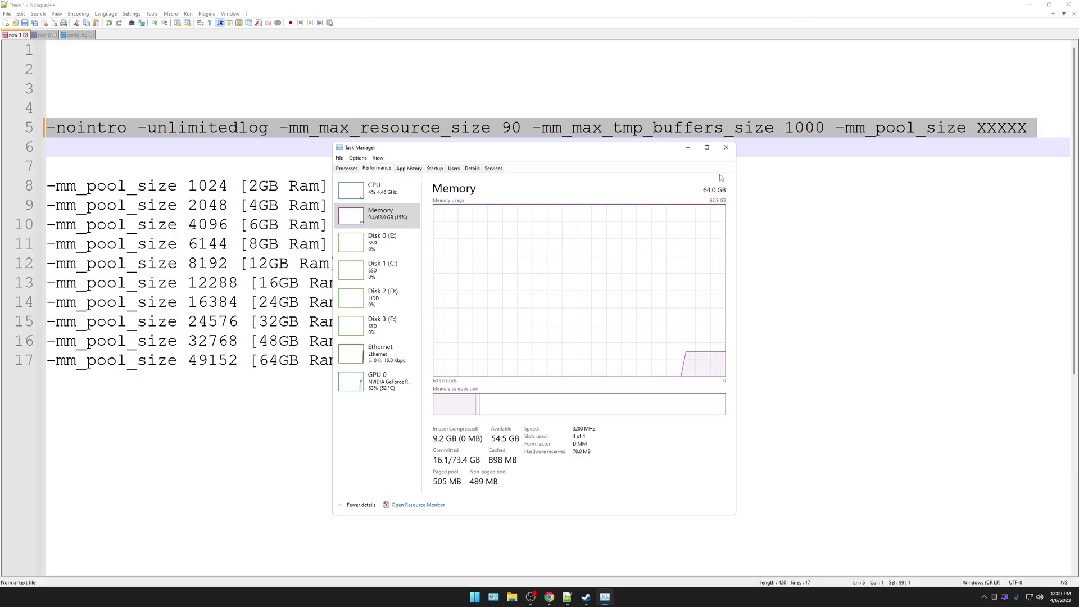
pyautogui.click(726, 147)
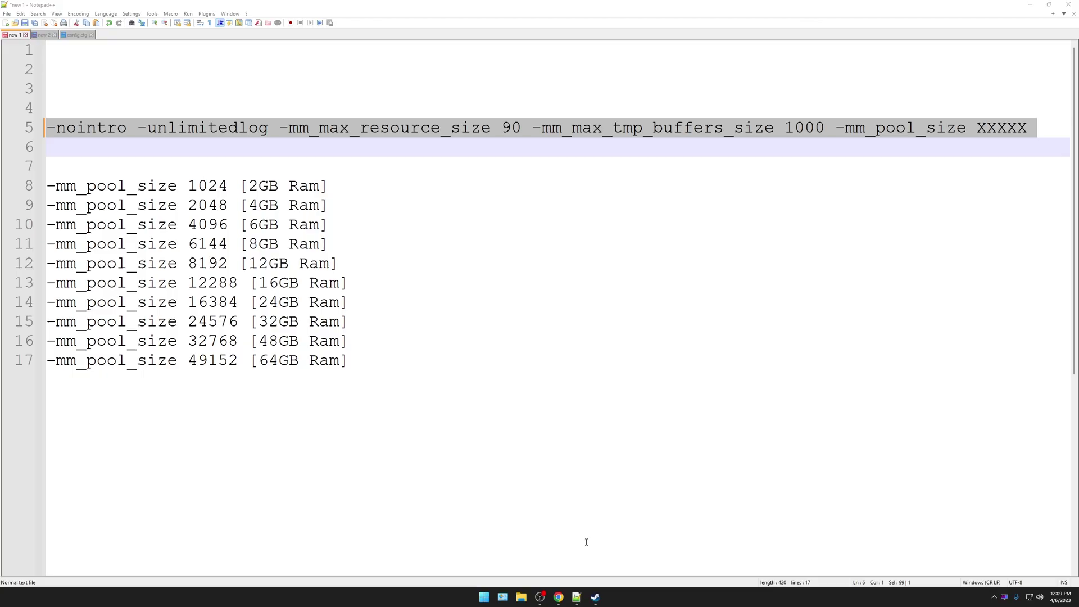
# Inspect the -mm_pool_size entry at the end of American Truck Simulator's launch options in Steam, and close the properties.
pyautogui.click(595, 597)
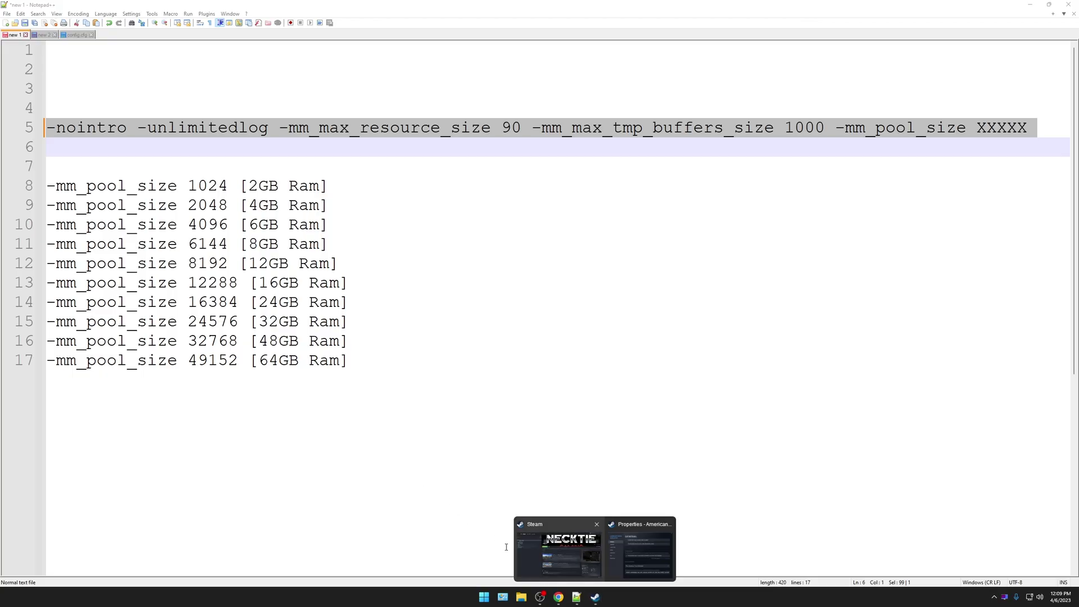
pyautogui.click(640, 553)
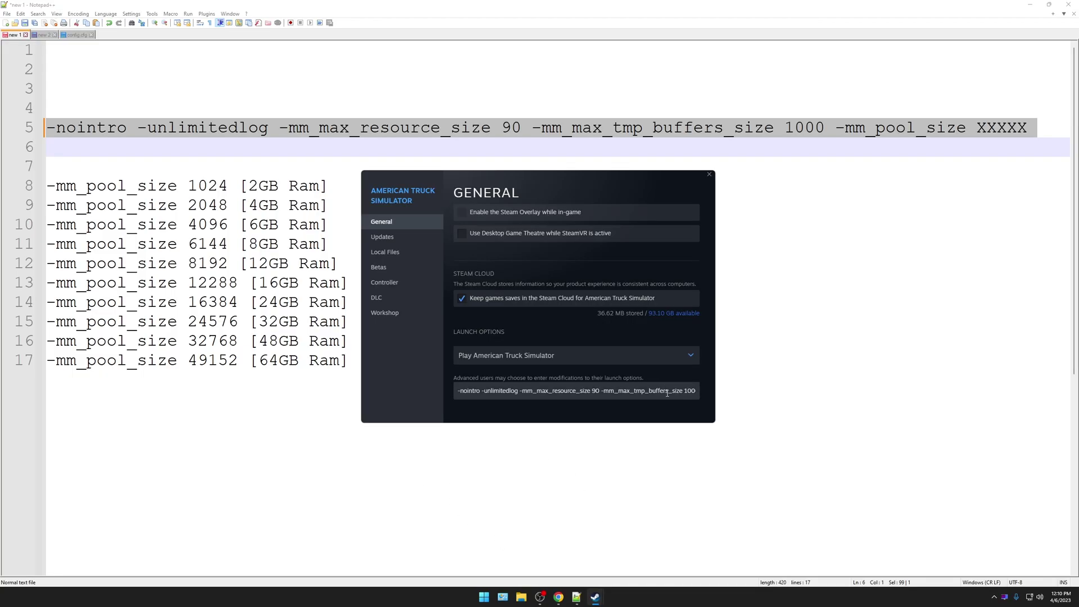
pyautogui.click(695, 390)
pyautogui.moveTo(695, 390); pyautogui.dragTo(708, 389)
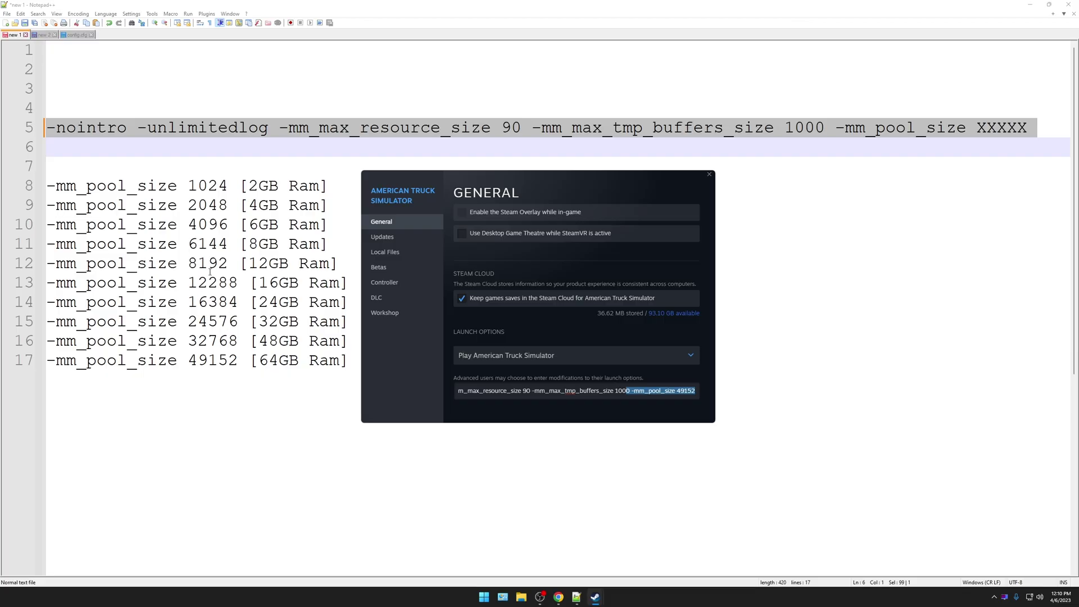
pyautogui.click(709, 174)
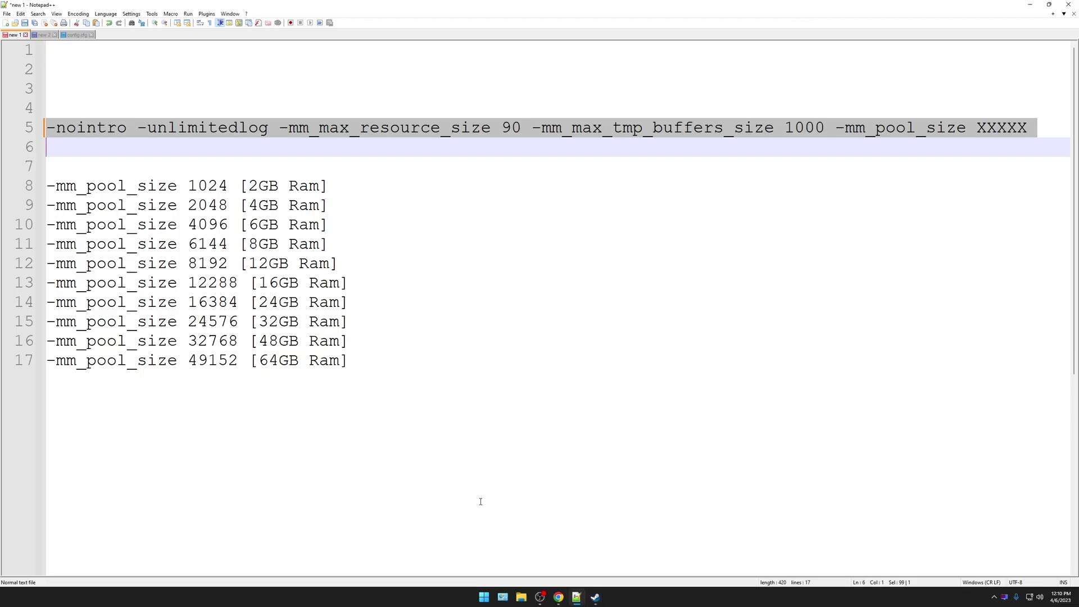
# Open the American Truck Simulator folder inside Documents in File Explorer.
pyautogui.click(521, 597)
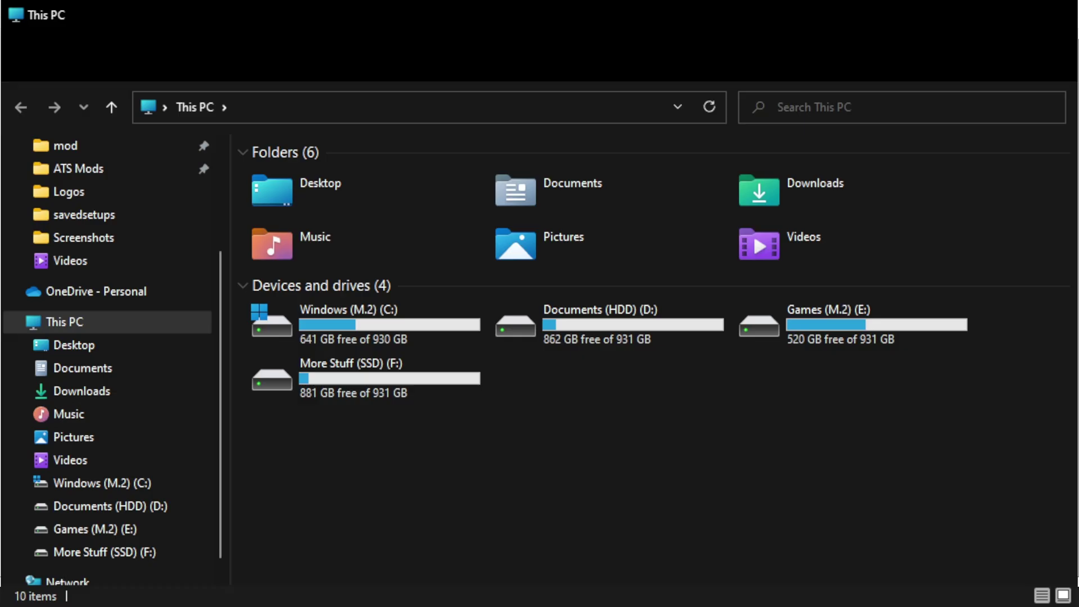
pyautogui.doubleClick(533, 184)
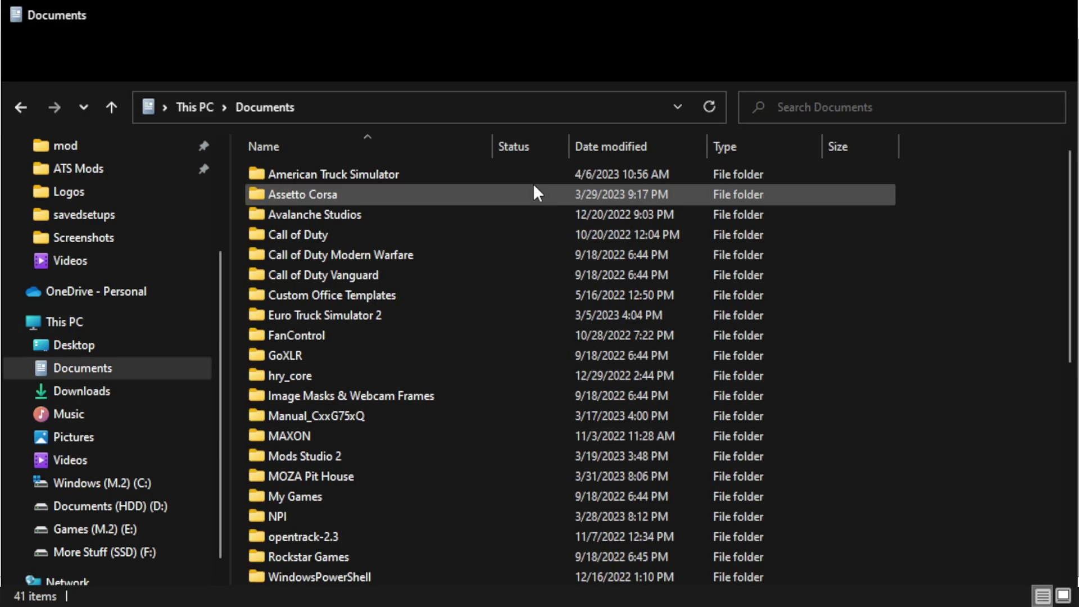
pyautogui.doubleClick(360, 175)
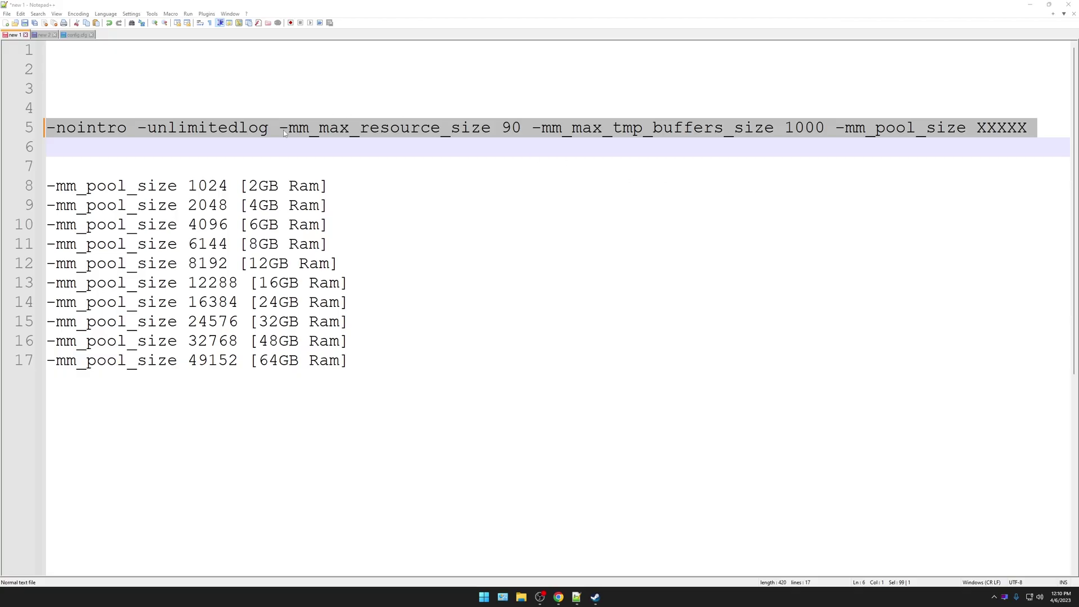
# Find the r_buffer_page_size entry in config.cfg in Notepad++, set it to "30", and save the file.
pyautogui.click(79, 34)
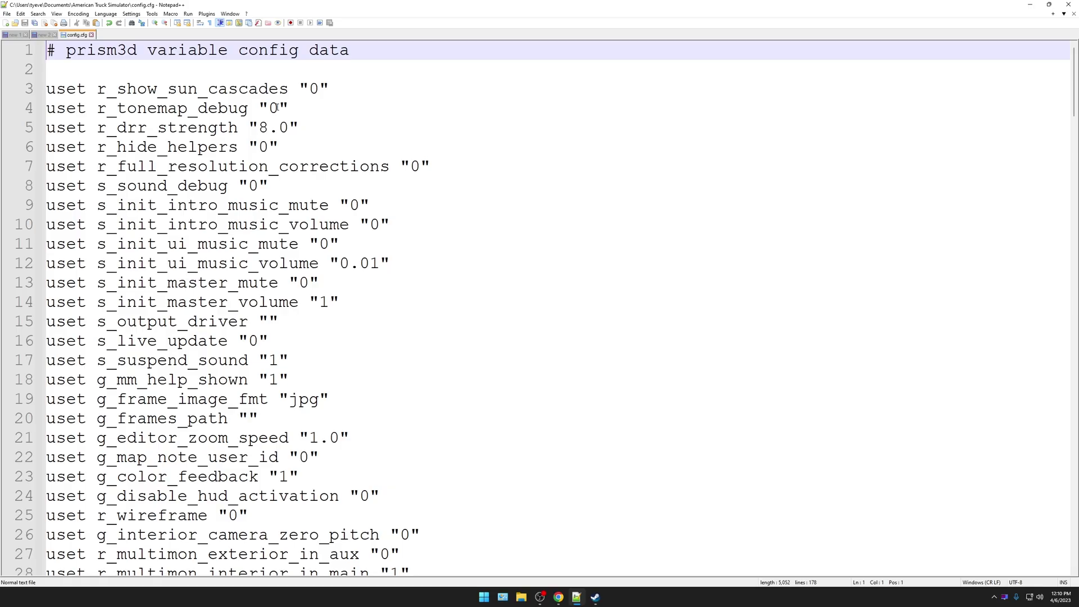
pyautogui.hotkey('ctrl', 'f')
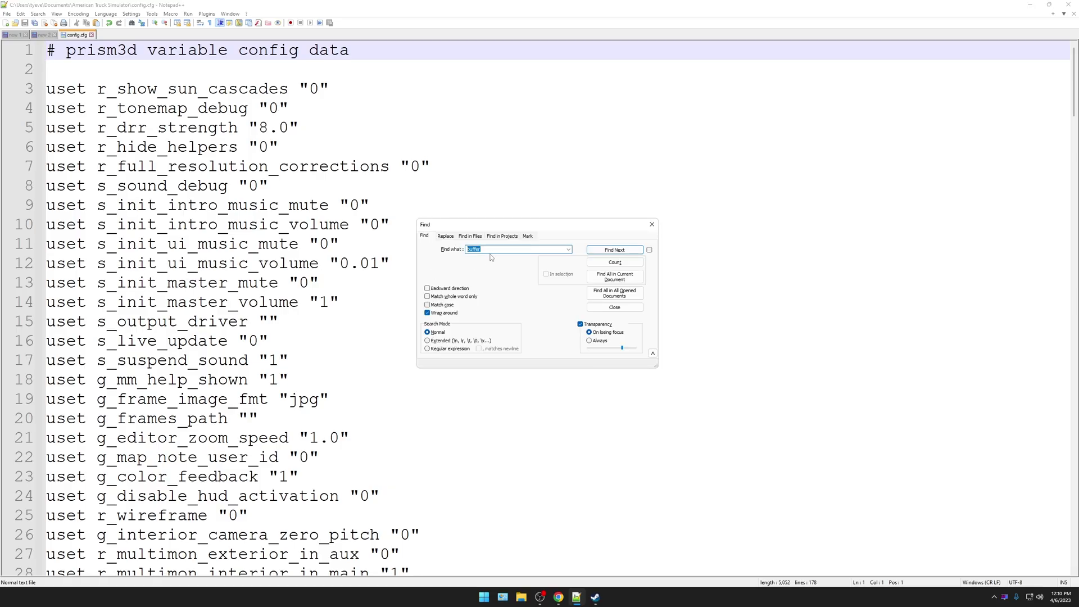
pyautogui.click(612, 250)
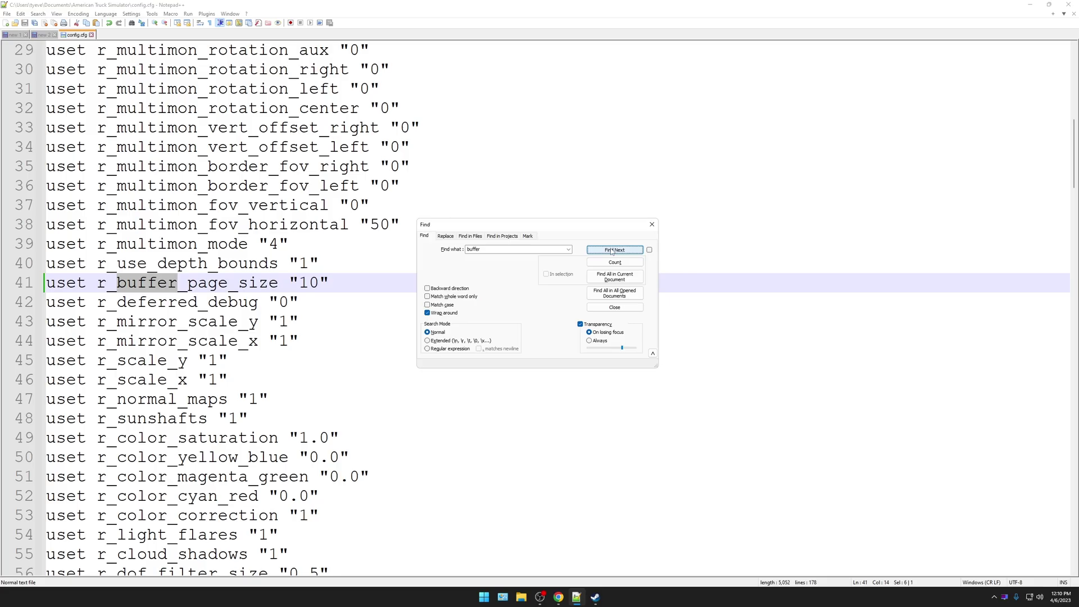
pyautogui.press('Escape')
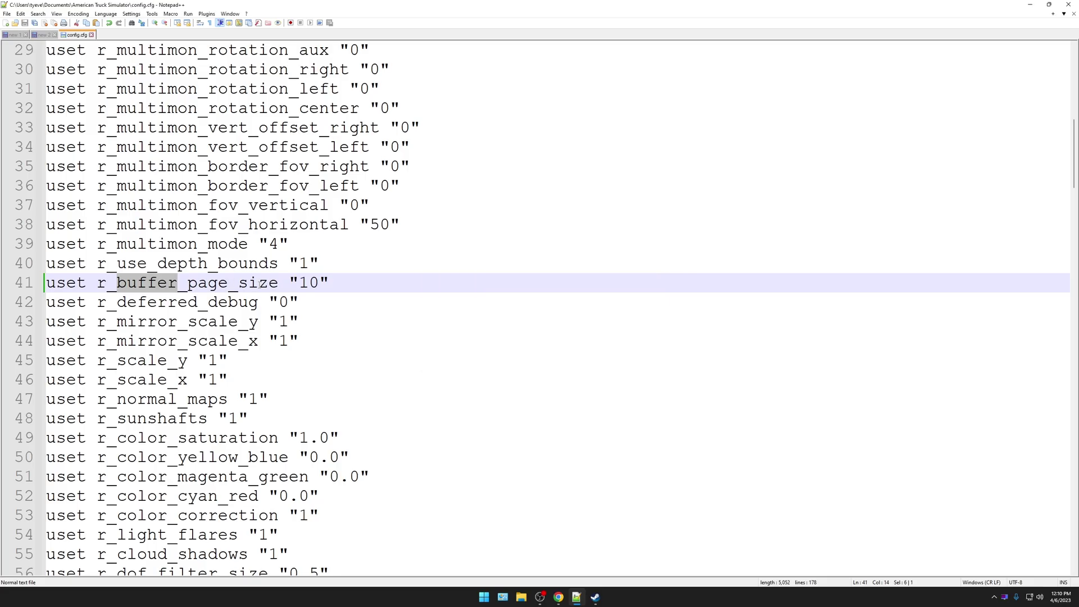
pyautogui.click(318, 285)
pyautogui.press('Left')
pyautogui.press('BackSpace')
pyautogui.write('3')
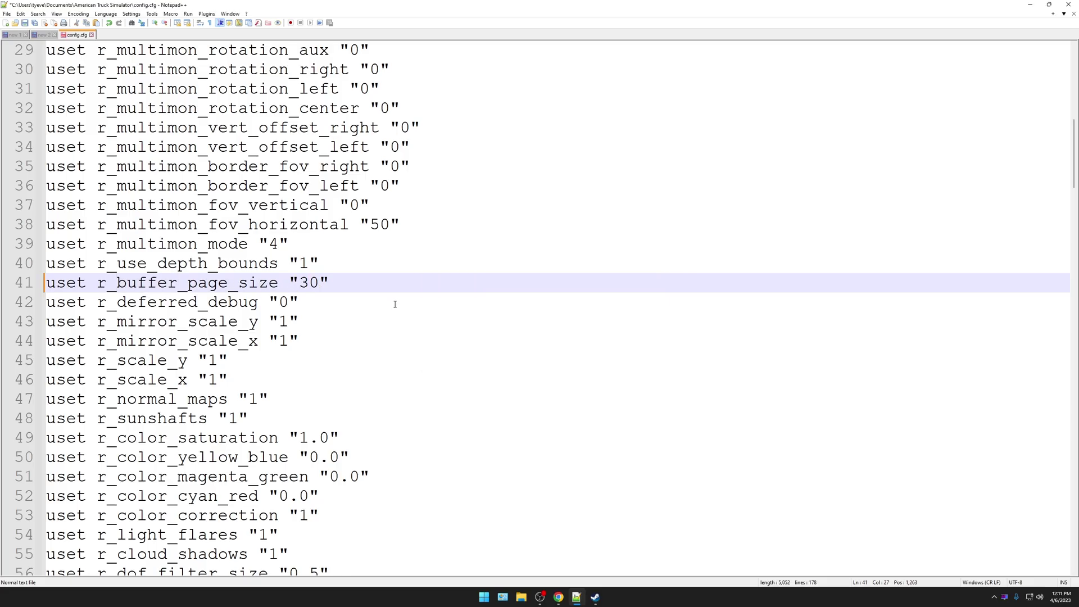
pyautogui.click(25, 24)
# Review the General Load Order list in the new 2 notes alongside the launch options notes and config.cfg.
pyautogui.click(44, 35)
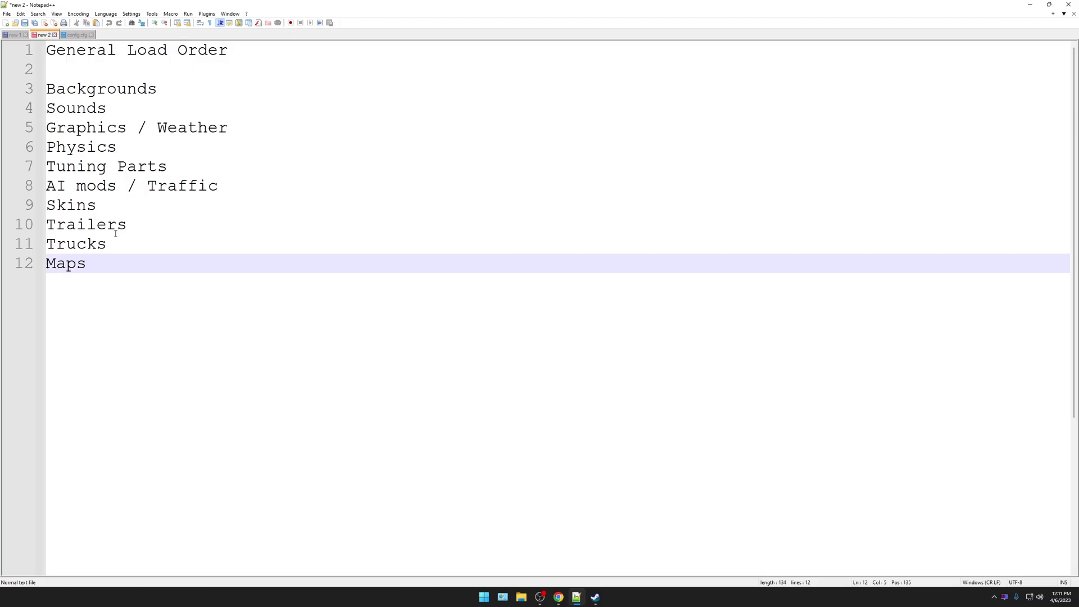
pyautogui.click(19, 35)
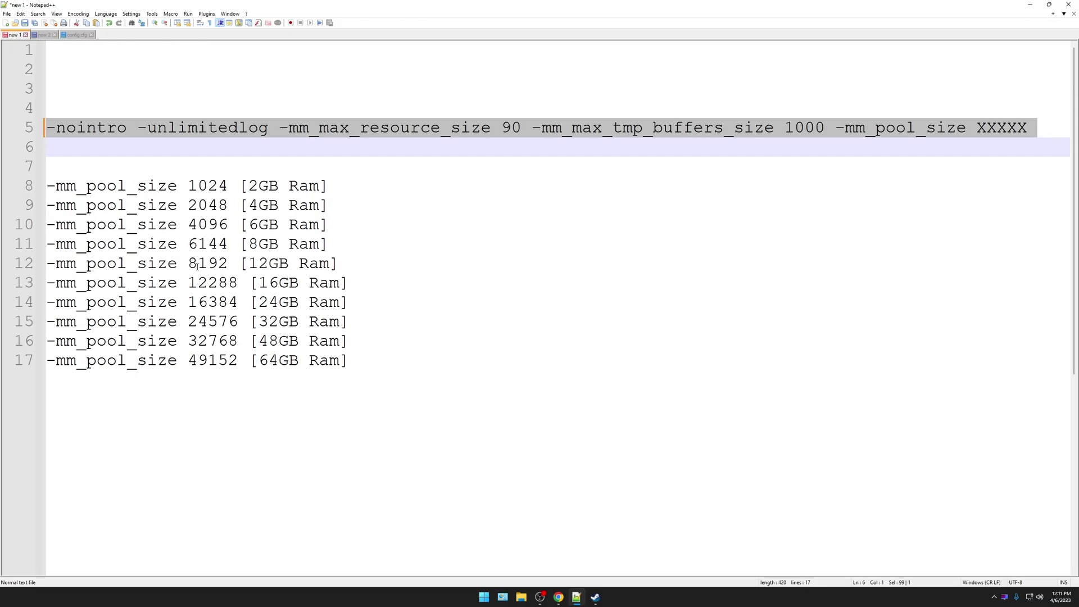
pyautogui.click(47, 35)
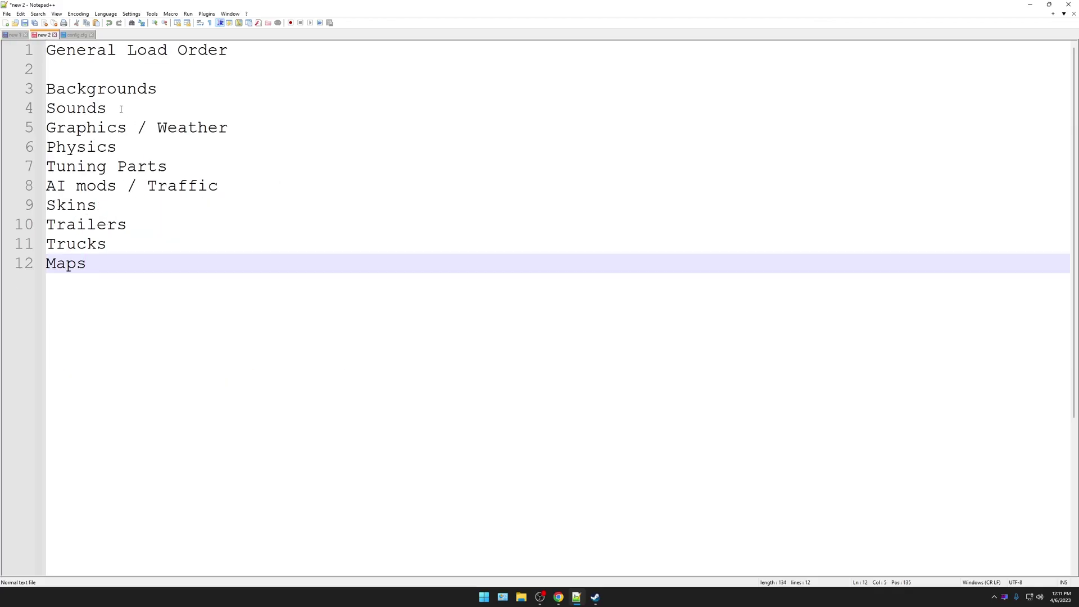
pyautogui.hotkey('ctrl', 'Tab')
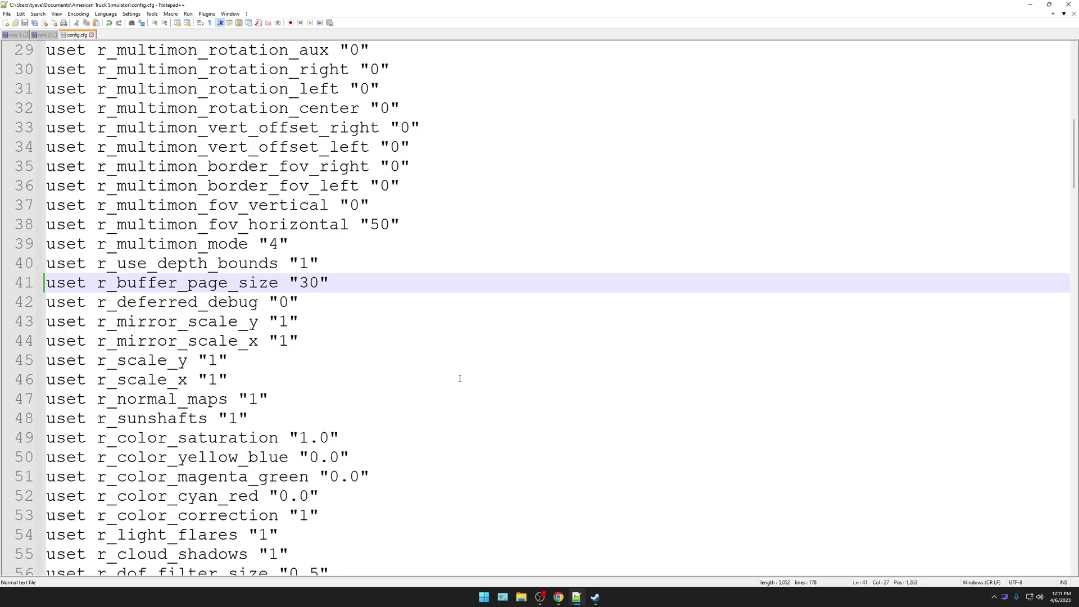
# In Chrome, examine the downloads offered under "Private facebook group access" on the Pizzster Modding Customer Downloads page, and return to the home page.
pyautogui.click(558, 597)
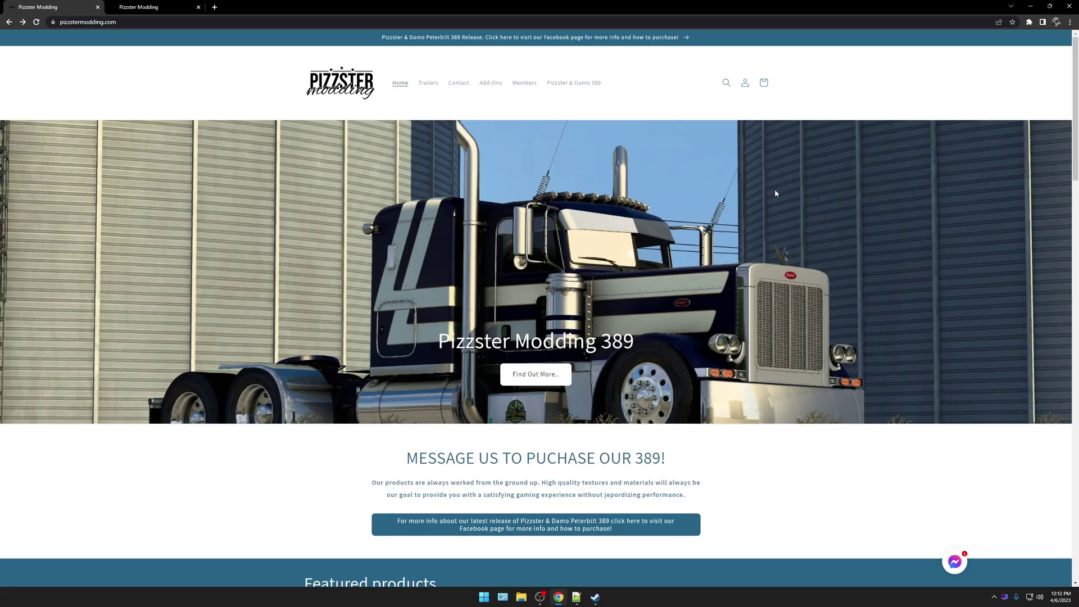
pyautogui.click(152, 8)
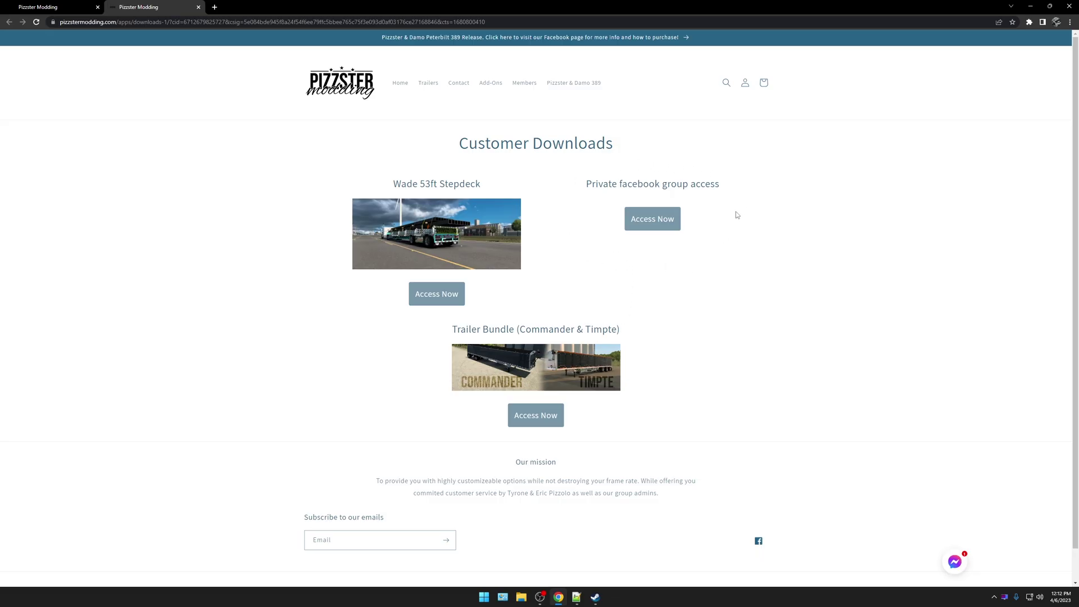
pyautogui.click(651, 219)
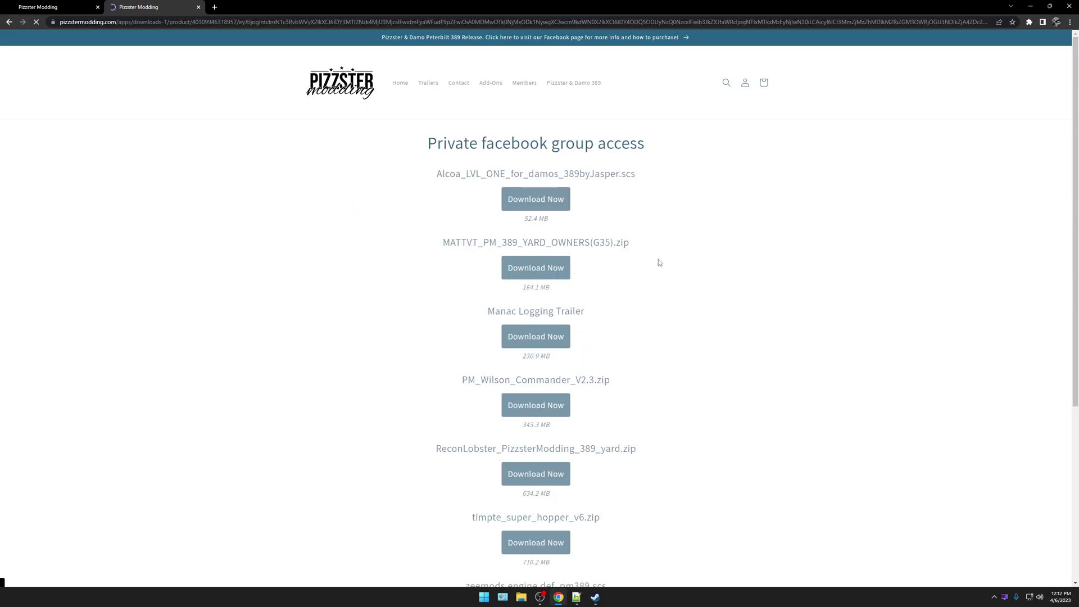
pyautogui.scroll(-1, 661, 264)
pyautogui.scroll(-2, 662, 268)
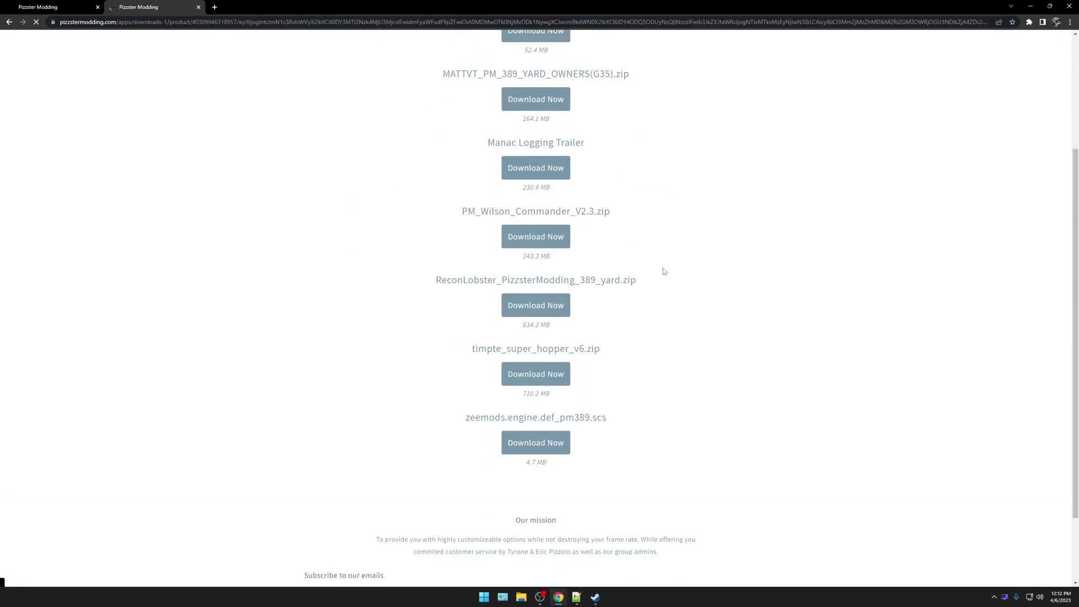
pyautogui.scroll(2, 662, 268)
pyautogui.scroll(1, 663, 272)
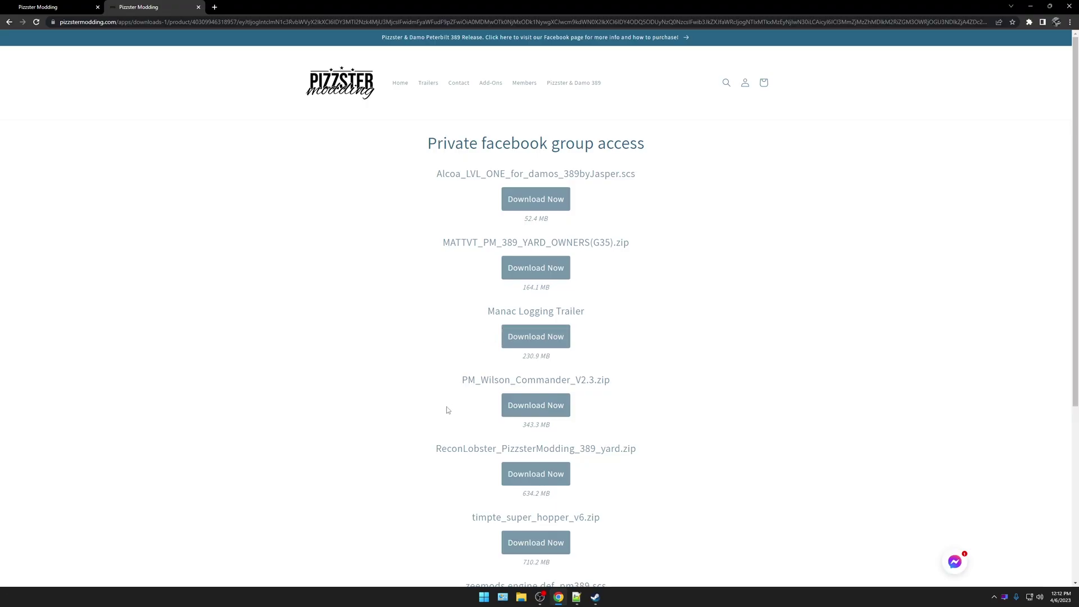
pyautogui.scroll(-1, 610, 474)
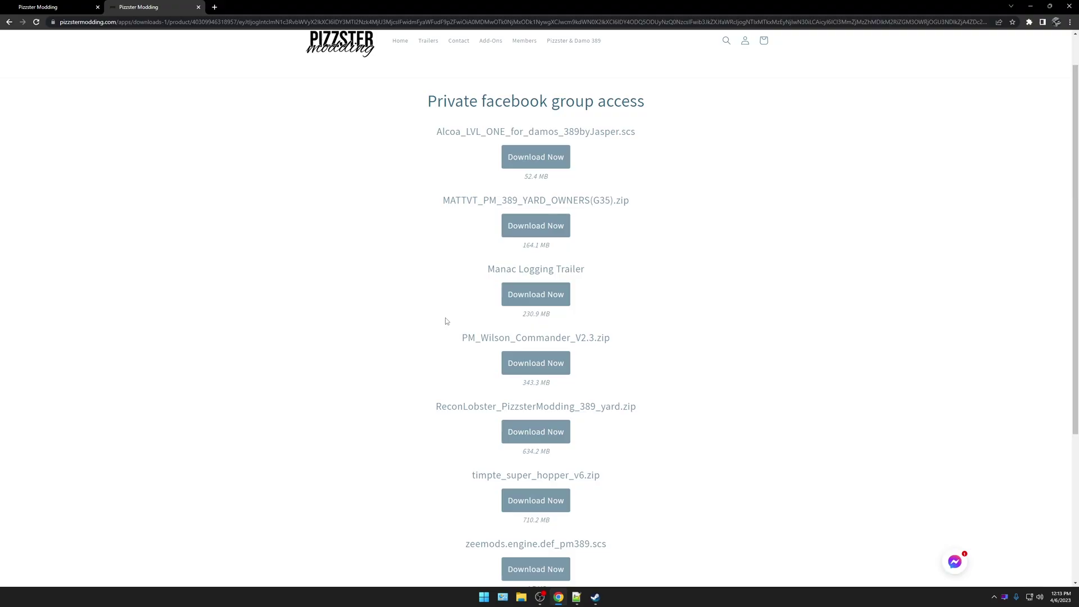
pyautogui.hotkey('ctrl', 'Tab')
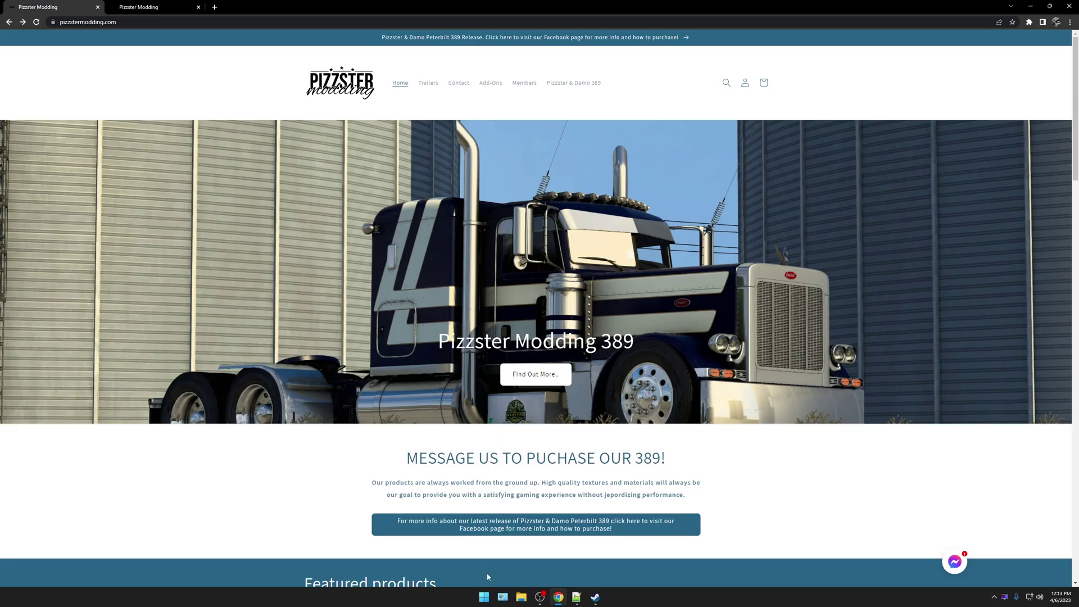
# Switch to File Explorer and open the American Truck Simulator folder in Documents.
pyautogui.click(521, 596)
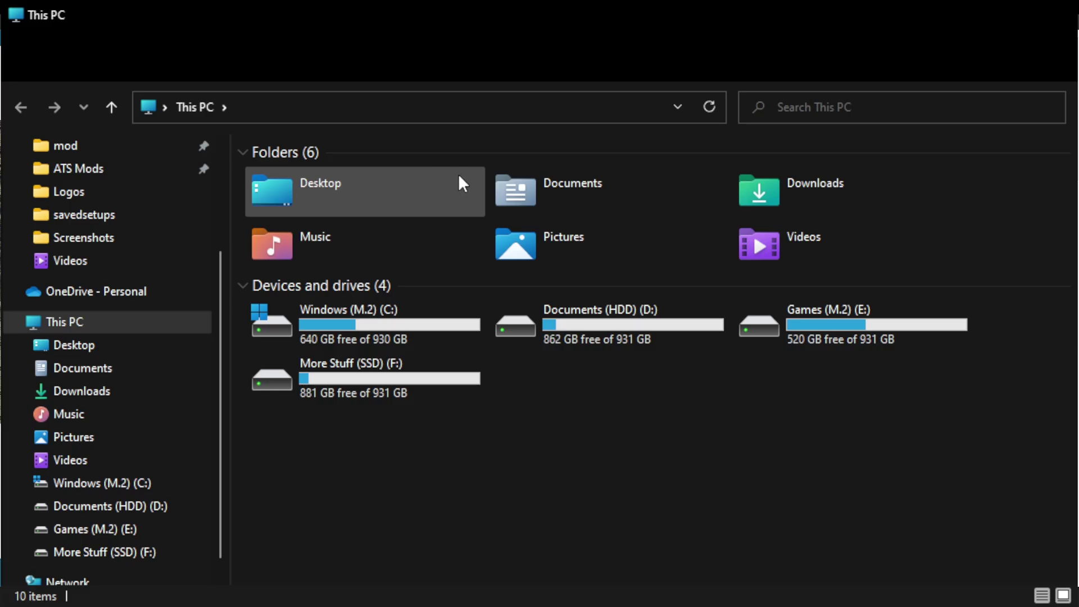
pyautogui.doubleClick(542, 190)
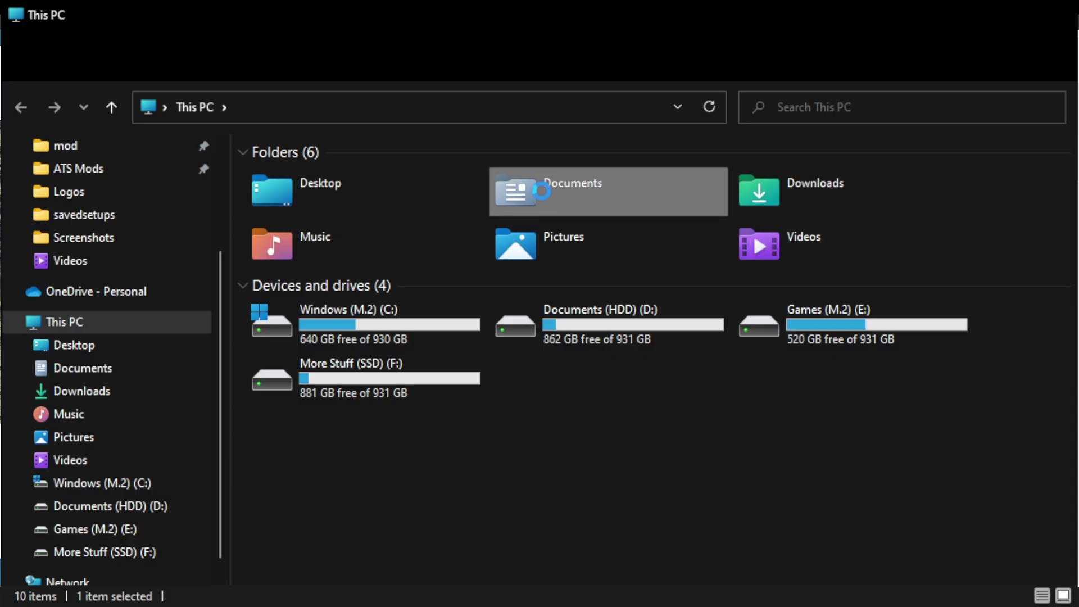
pyautogui.doubleClick(379, 174)
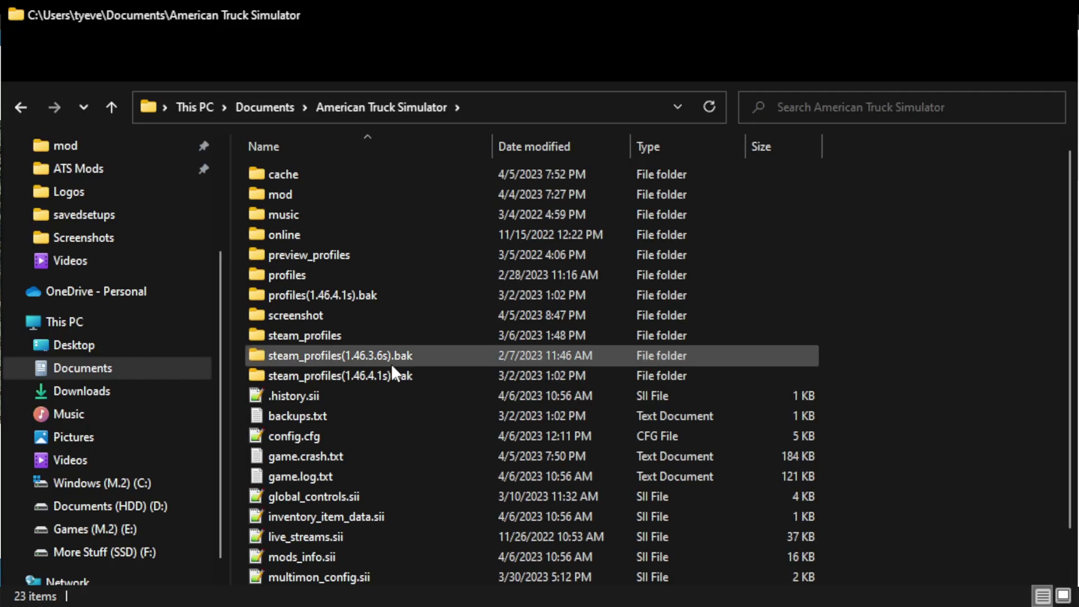